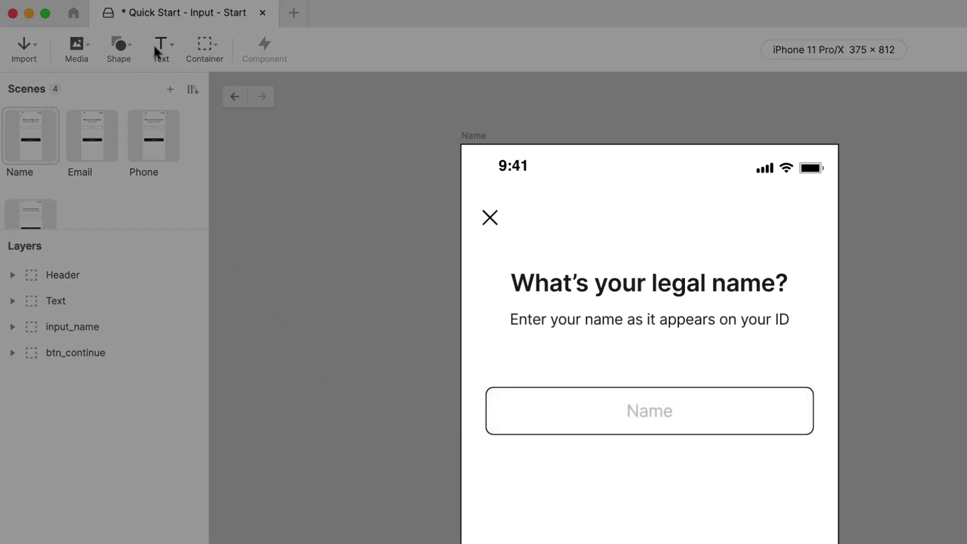
Step: Draw a new text input field below the Name field on the Name scene
left_click(158, 46)
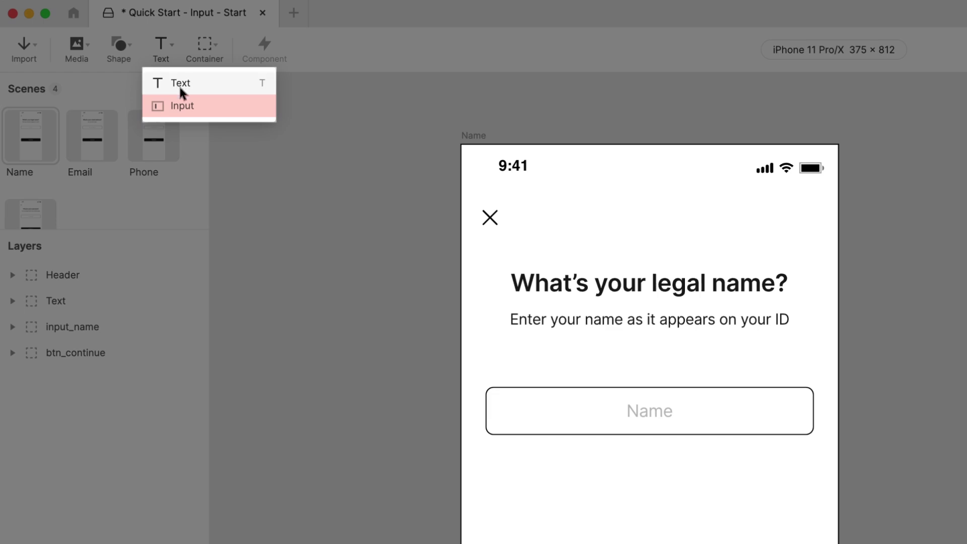
left_click(181, 106)
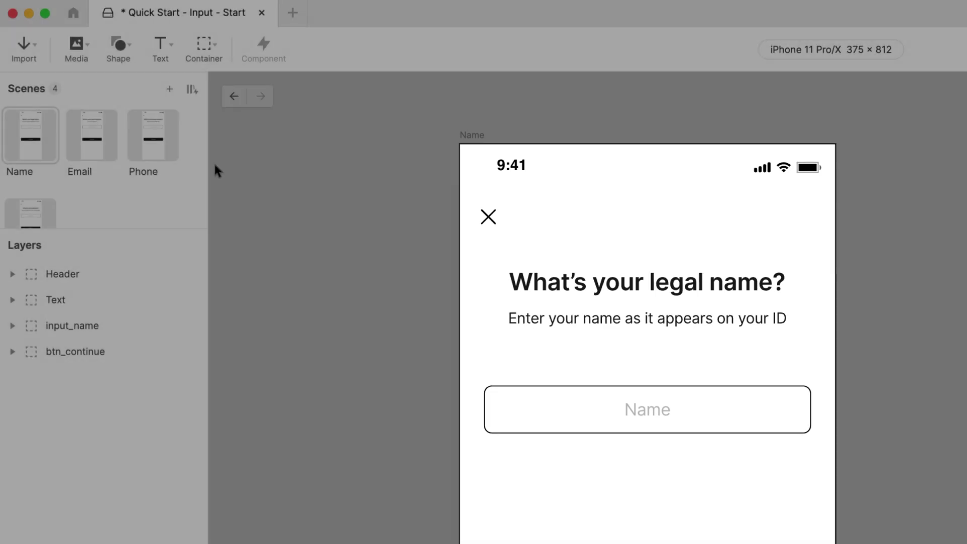
left_click_drag(489, 466, 794, 523)
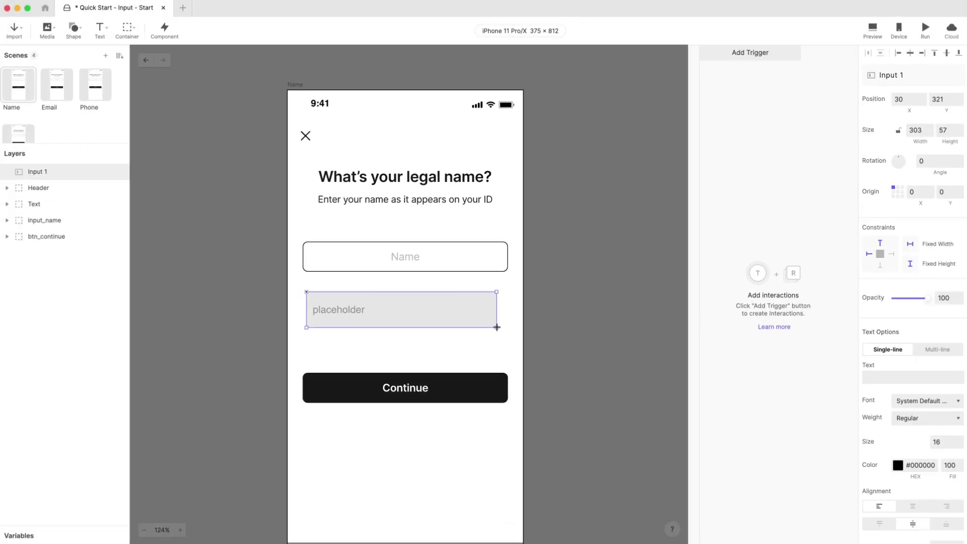
left_click_drag(497, 328, 497, 327)
left_click(522, 339)
left_click(471, 311)
Step: Resize Input 1 to width 327 and height 48
double_click(916, 130)
type("2")
key("BackSpace")
type("327")
key("Tab")
type("48")
key("Return")
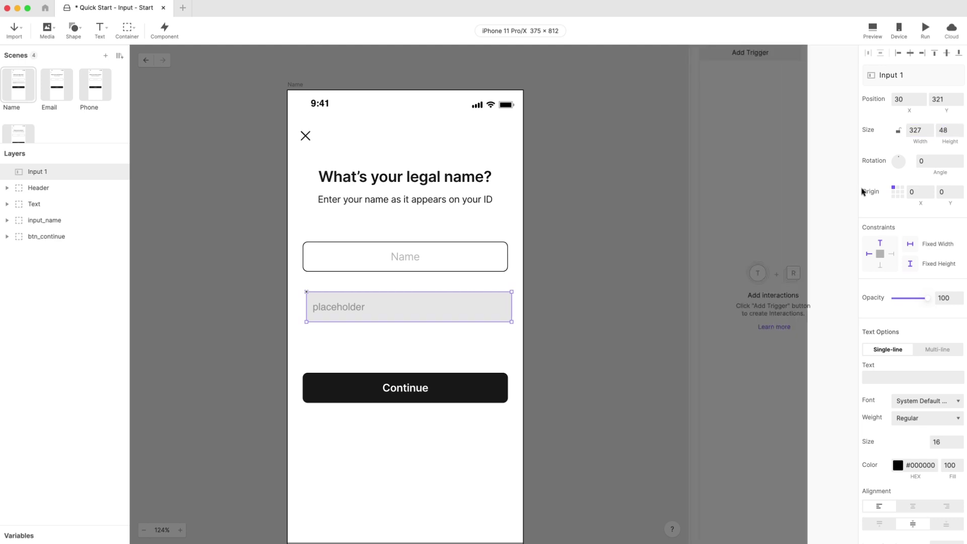
Step: Give Input 1's text size 17 with centre alignment
scroll(907, 302, "down", 1)
double_click(936, 414)
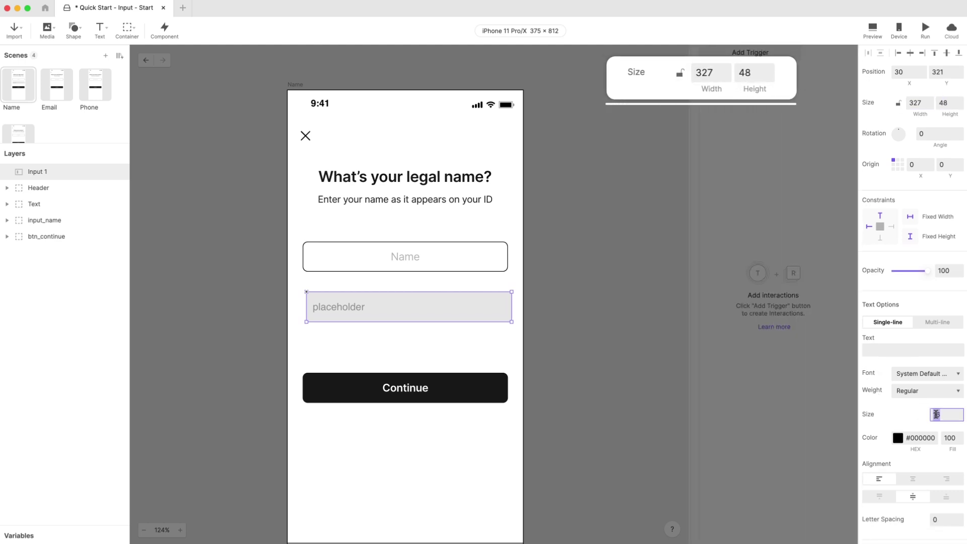
type("17")
key("Return")
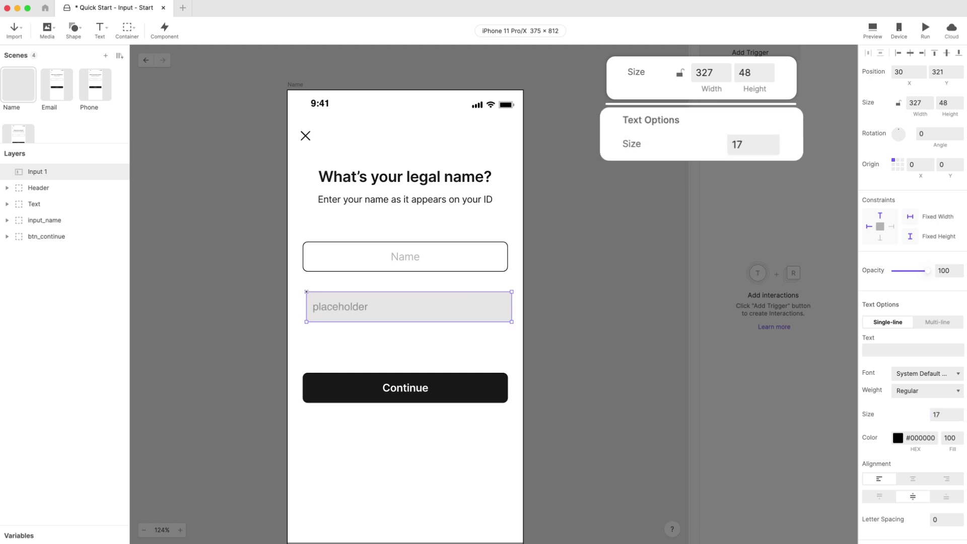
scroll(889, 374, "down", 3)
left_click(913, 391)
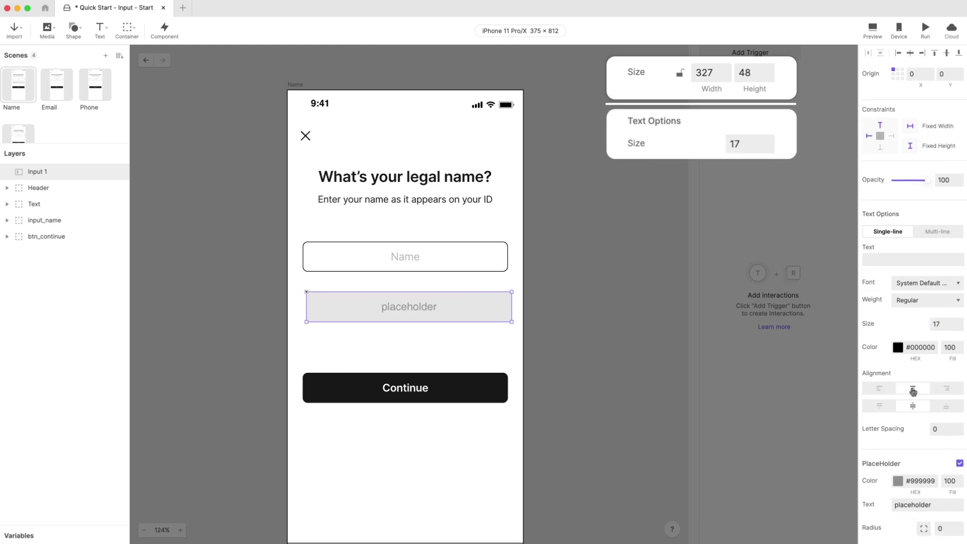
Step: Set the placeholder to 'Name' in #BBBBBB and the corner radius to 8
scroll(917, 403, "down", 2)
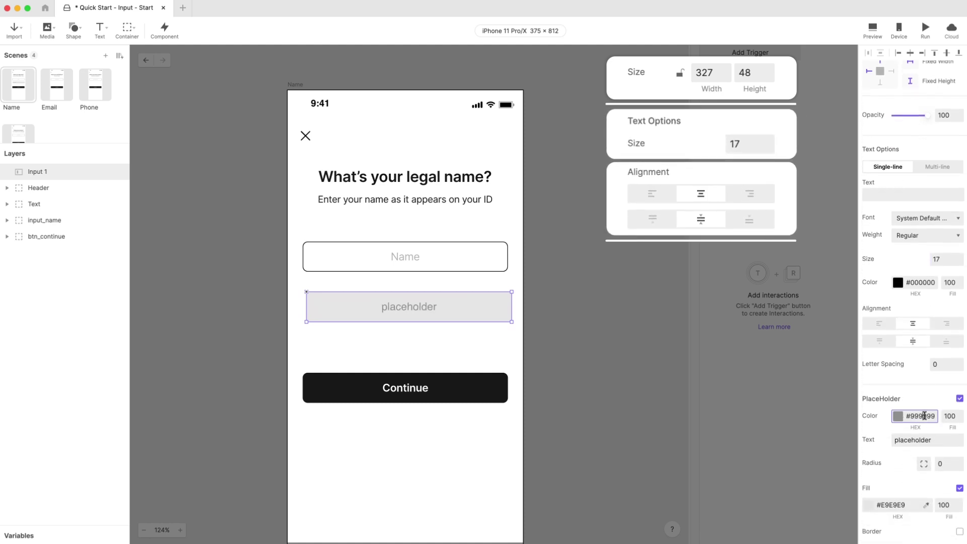
double_click(925, 416)
type("BBBBBB")
key("Return")
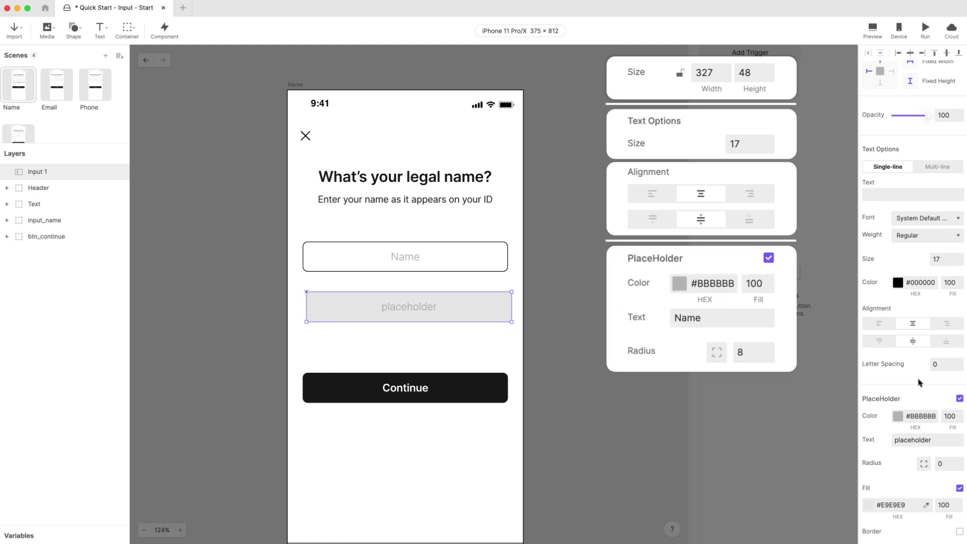
double_click(913, 440)
type("Name")
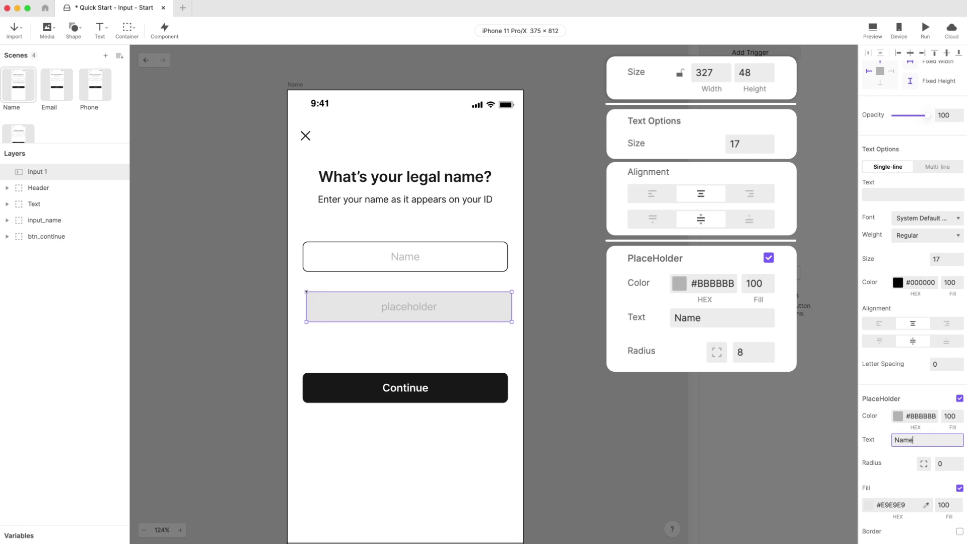
key("Return")
left_click_drag(940, 462, 953, 459)
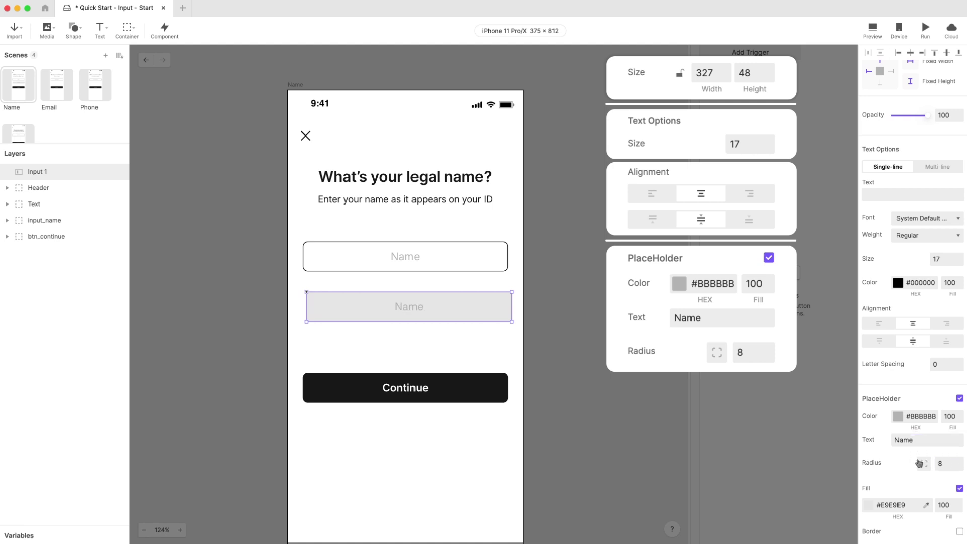
Step: Make Input 1's fill white (#FFFFFF) and turn on its border
scroll(918, 463, "down", 3)
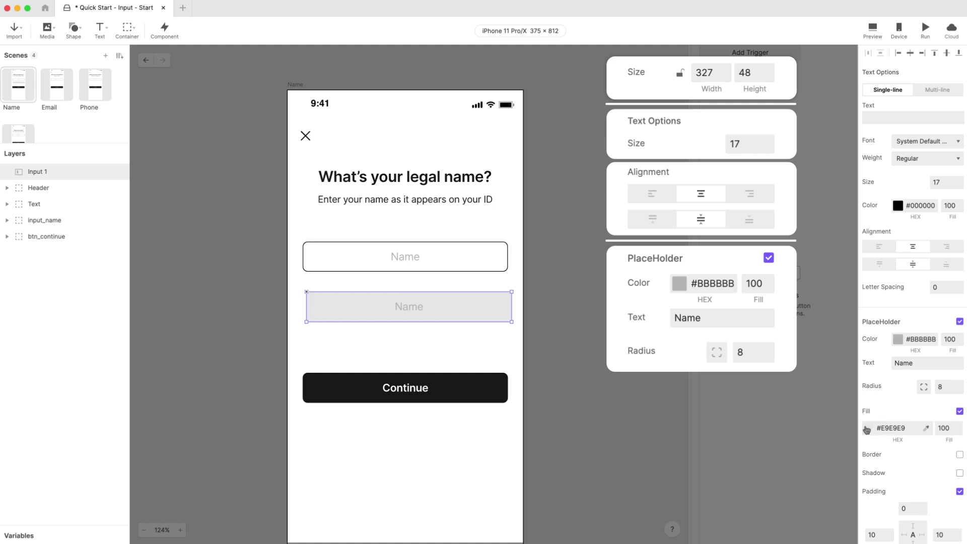
left_click(868, 427)
left_click(775, 390)
left_click_drag(761, 372, 741, 327)
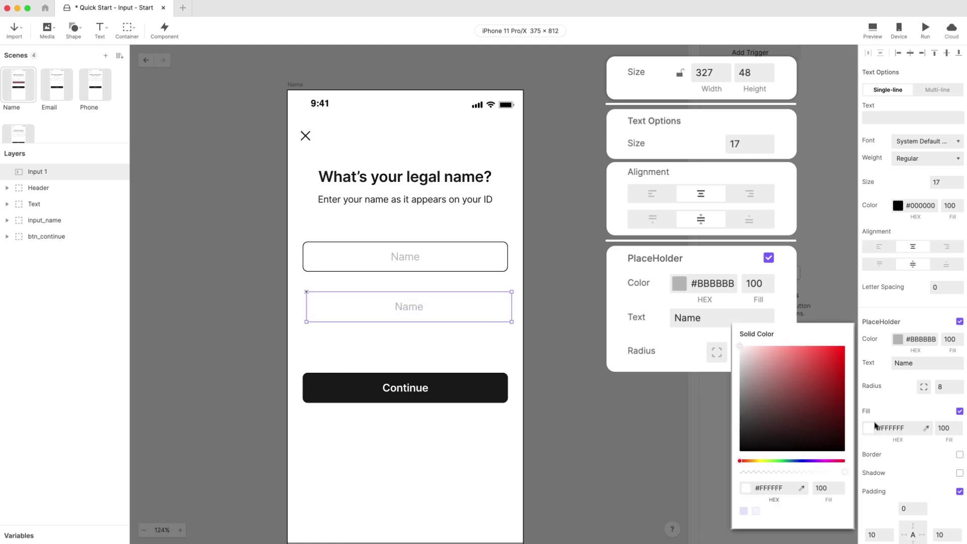
left_click(953, 456)
left_click(960, 455)
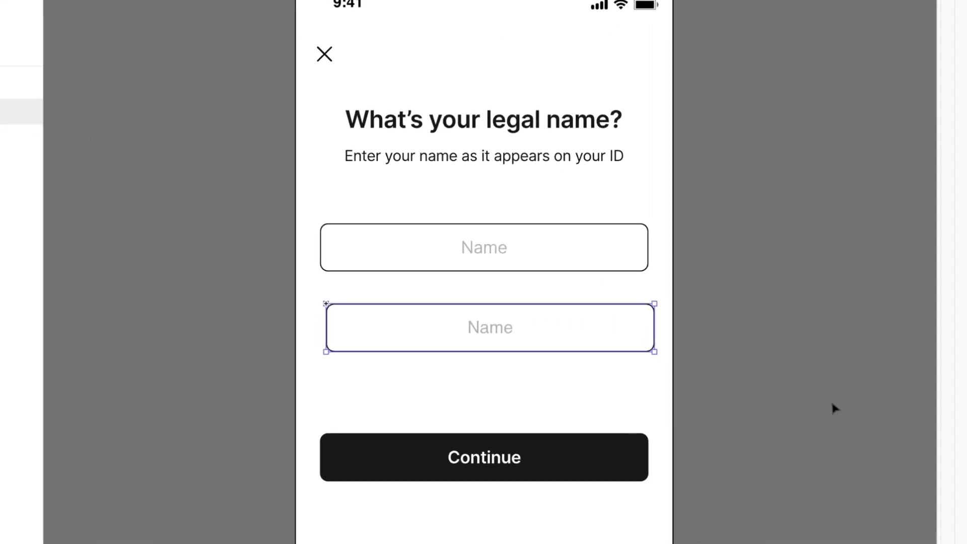
Step: Move Input 1 onto the original field's spot and delete the old input_name layer
left_click_drag(547, 338, 537, 257)
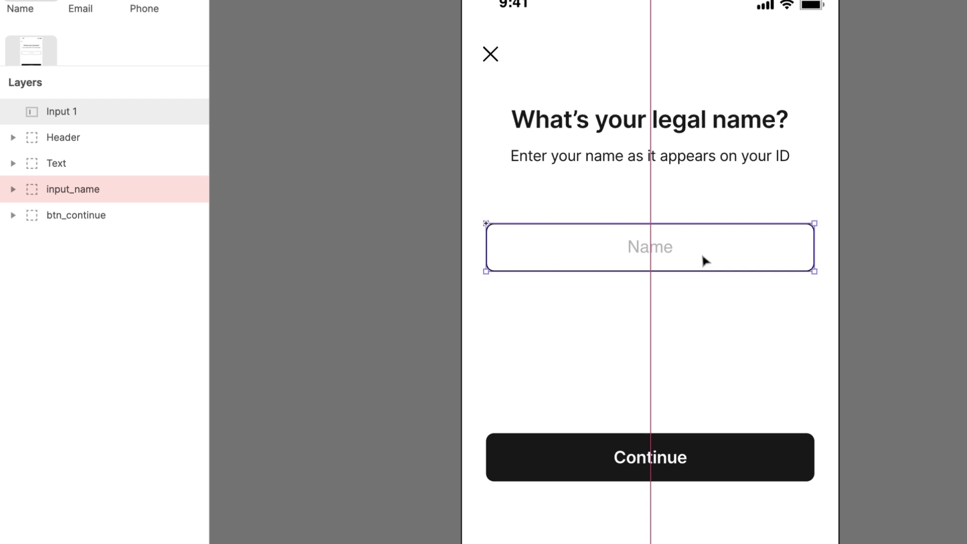
left_click_drag(706, 260, 704, 260)
left_click(112, 184)
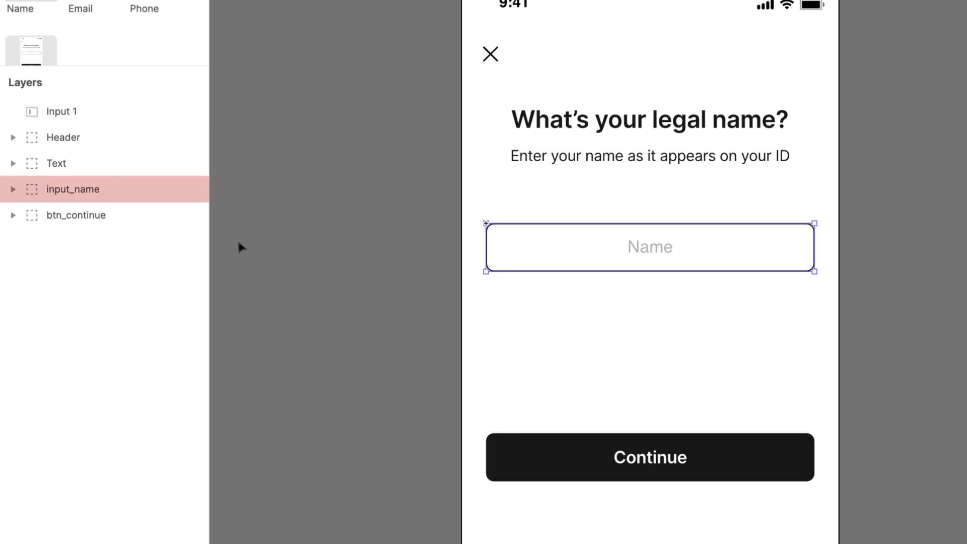
key("Delete")
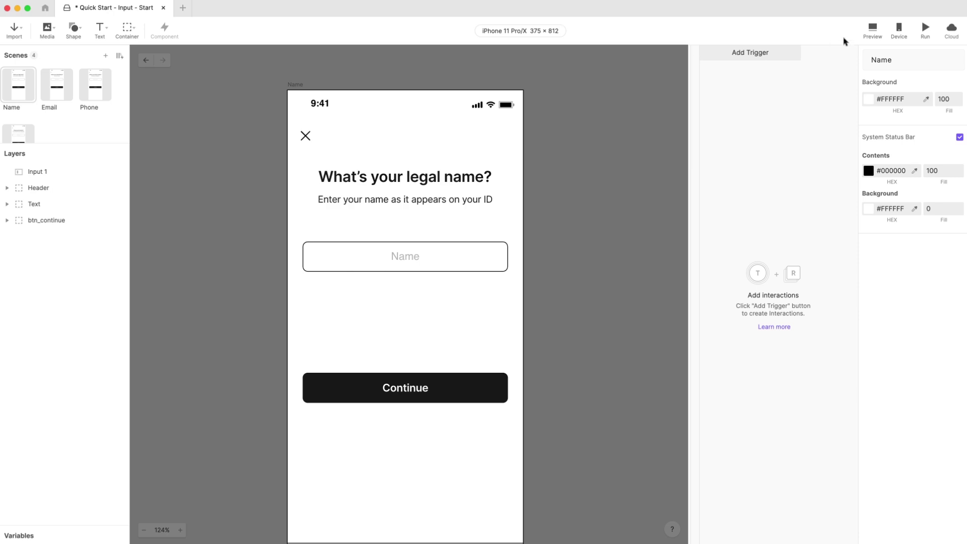
Step: Preview the Name scene, tap the name field to see its Go-return keyboard, then dismiss it
left_click(872, 30)
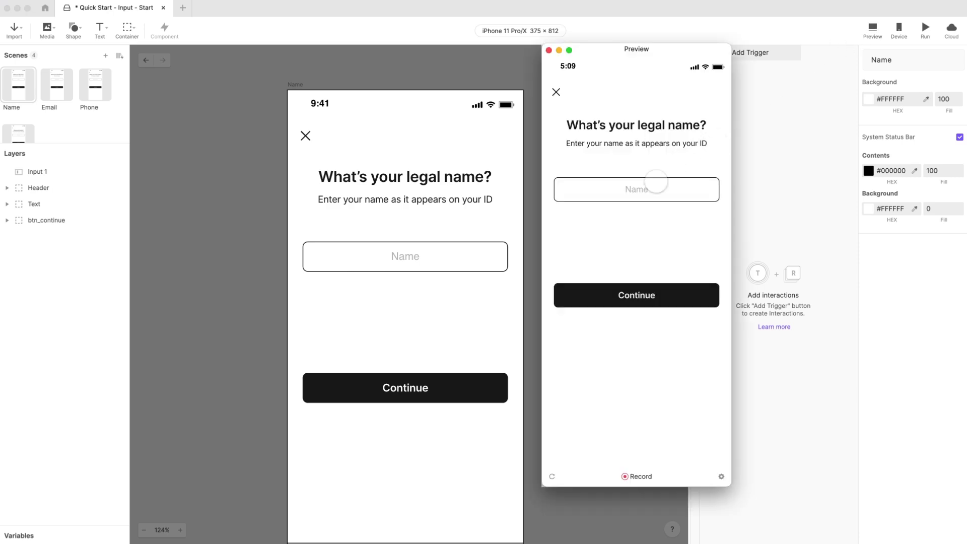
left_click(658, 189)
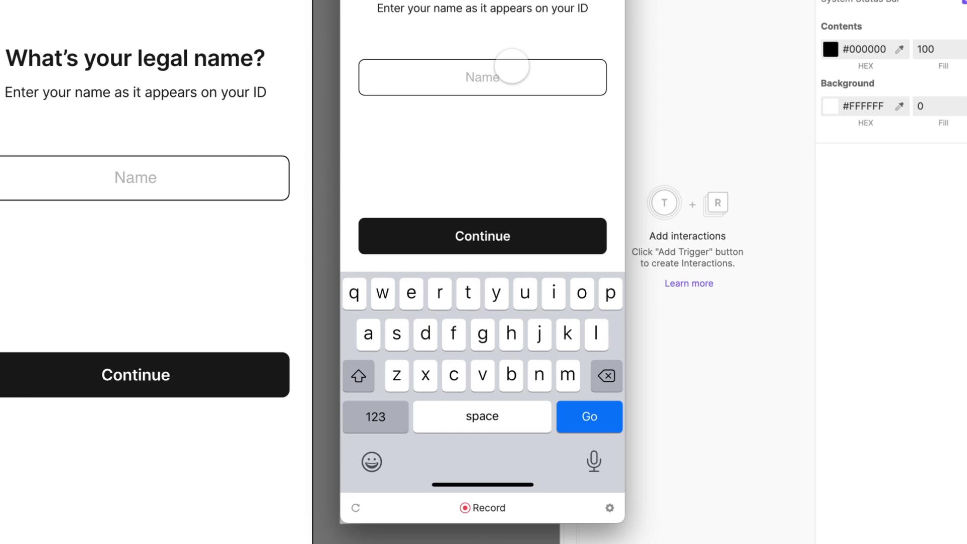
left_click_drag(494, 282, 478, 326)
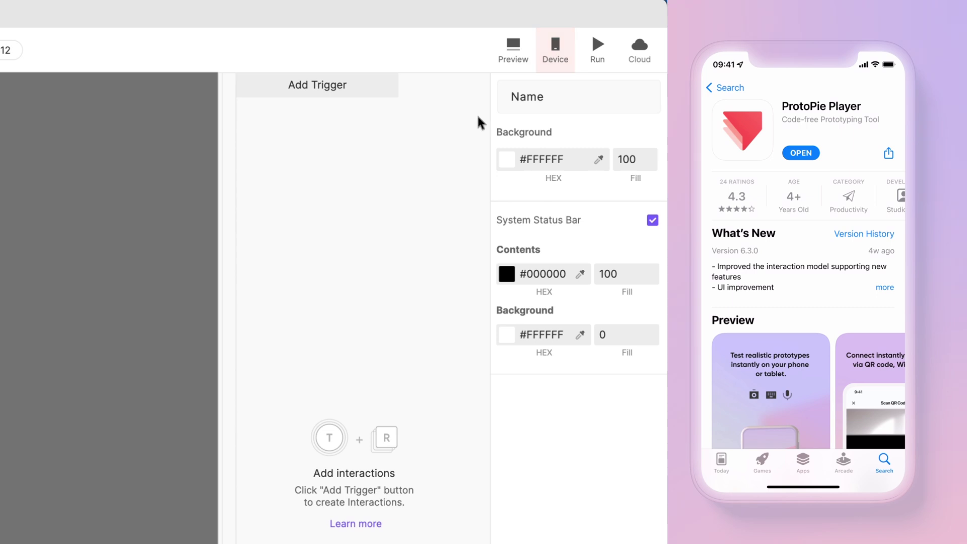
Step: Show the Device QR code for connecting ProtoPie Player on a phone
left_click(556, 50)
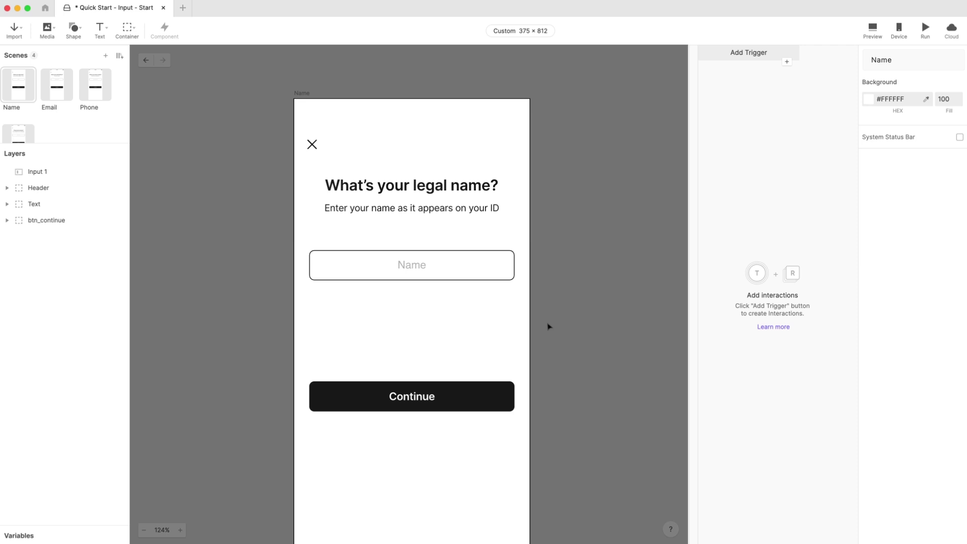
Step: Add a Tap trigger on btn_continue that jumps to Email with a right-to-left Slide In
left_click(424, 396)
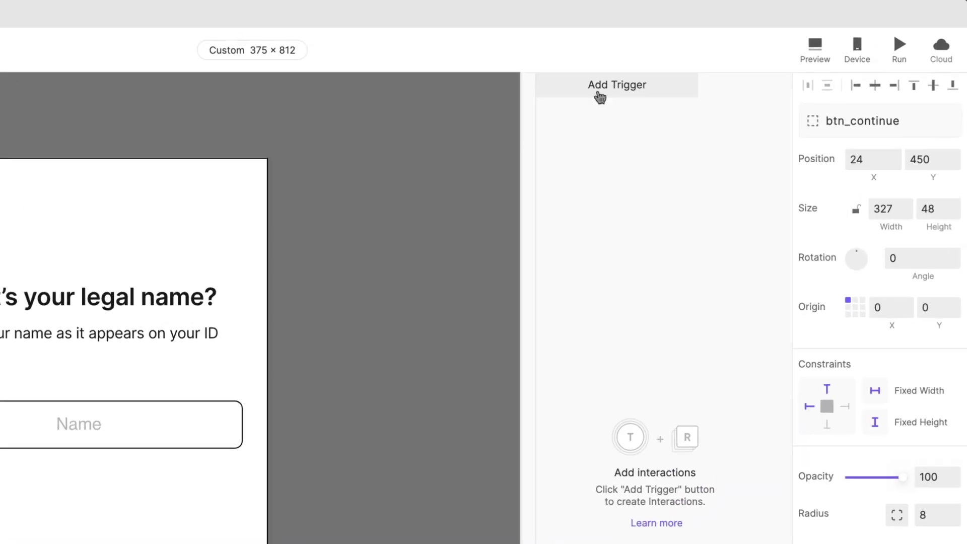
left_click(738, 56)
left_click(584, 130)
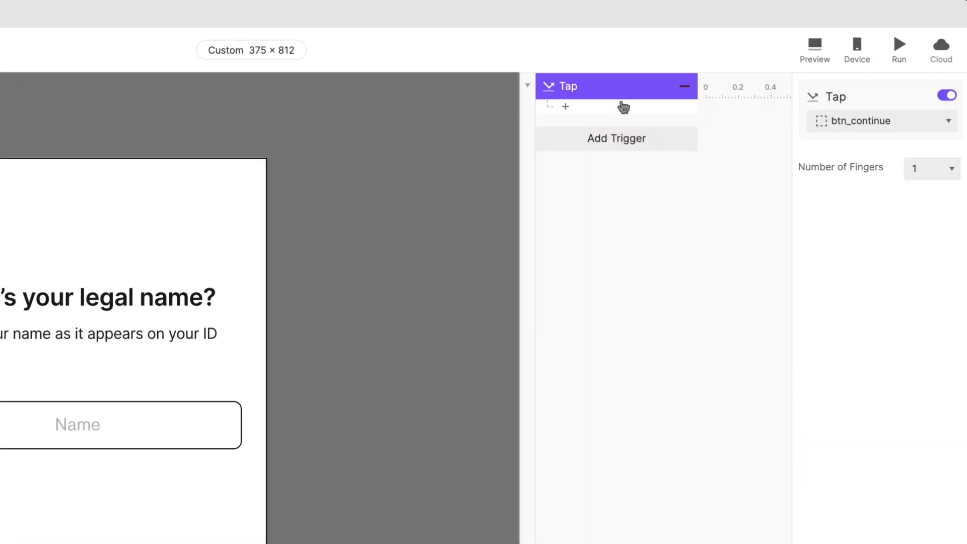
left_click(622, 106)
left_click(776, 131)
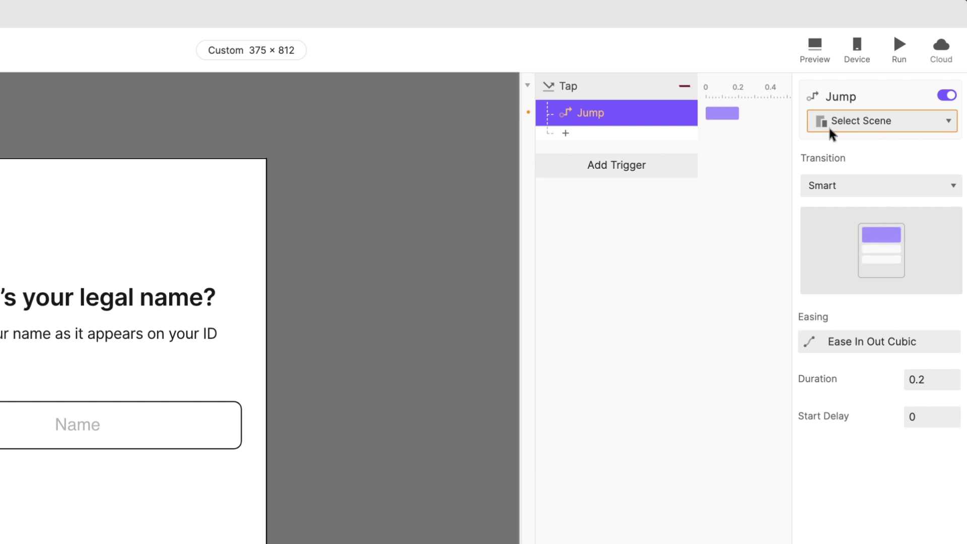
left_click(857, 127)
left_click(865, 218)
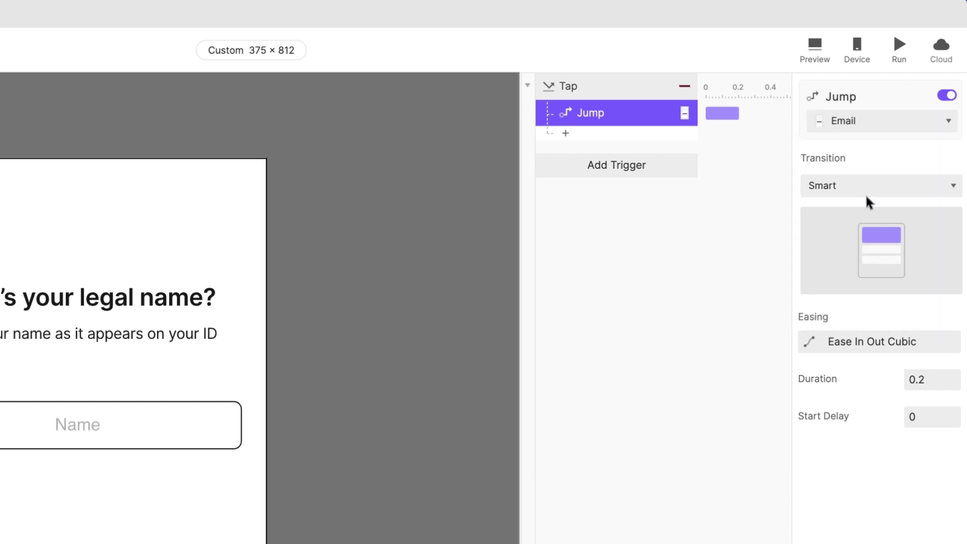
left_click(868, 186)
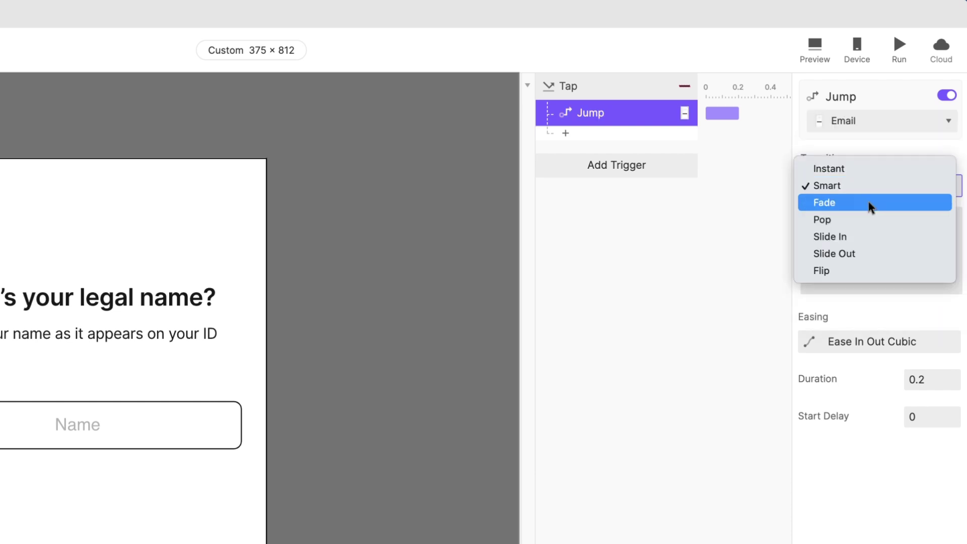
left_click(863, 237)
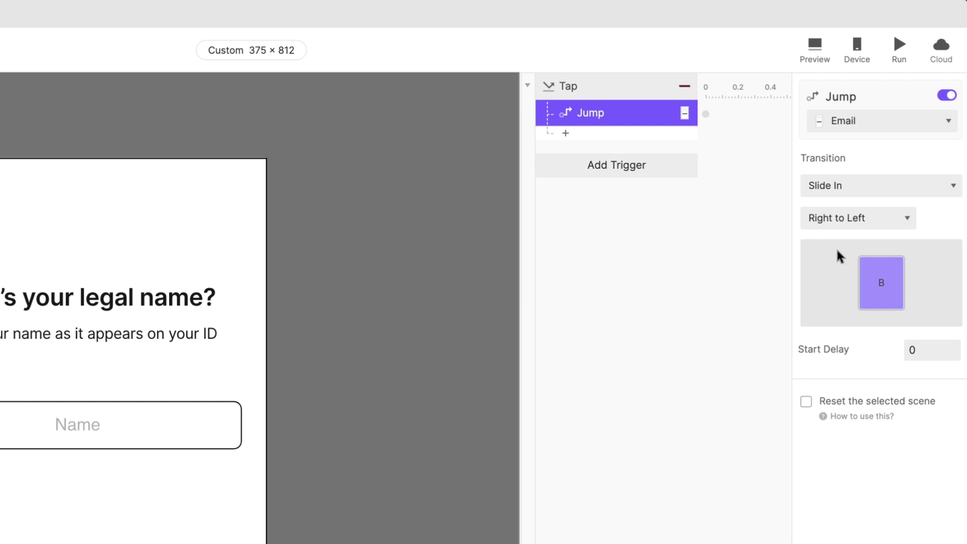
Step: Give Input 1 a Return trigger with the pasted Jump to Email, then run a preview
left_click(199, 415)
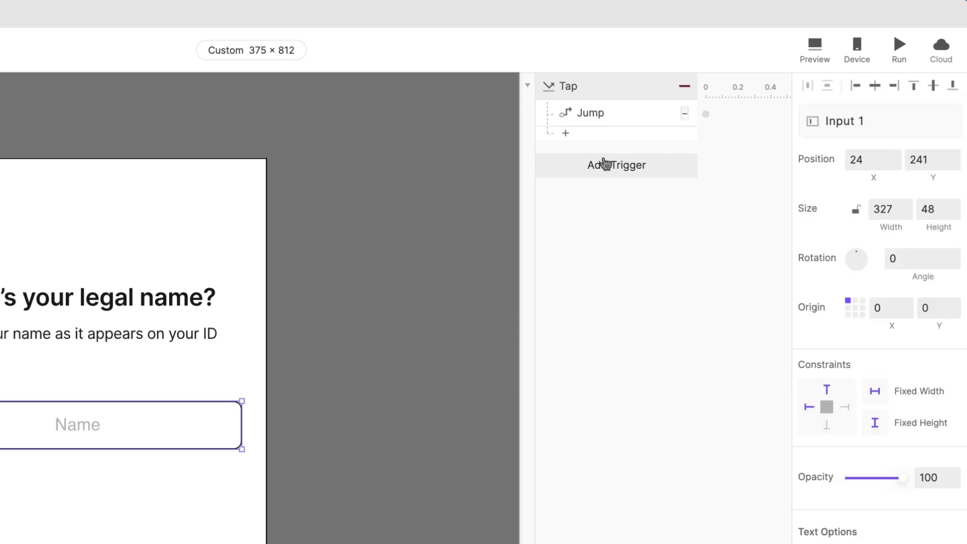
left_click(605, 164)
left_click(856, 233)
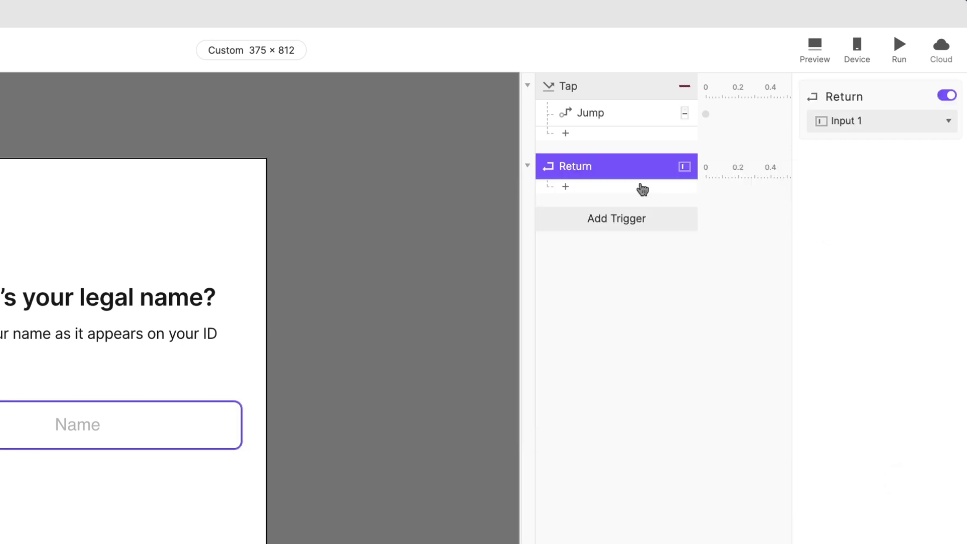
left_click(627, 118)
left_click(631, 167)
key("ctrl+v")
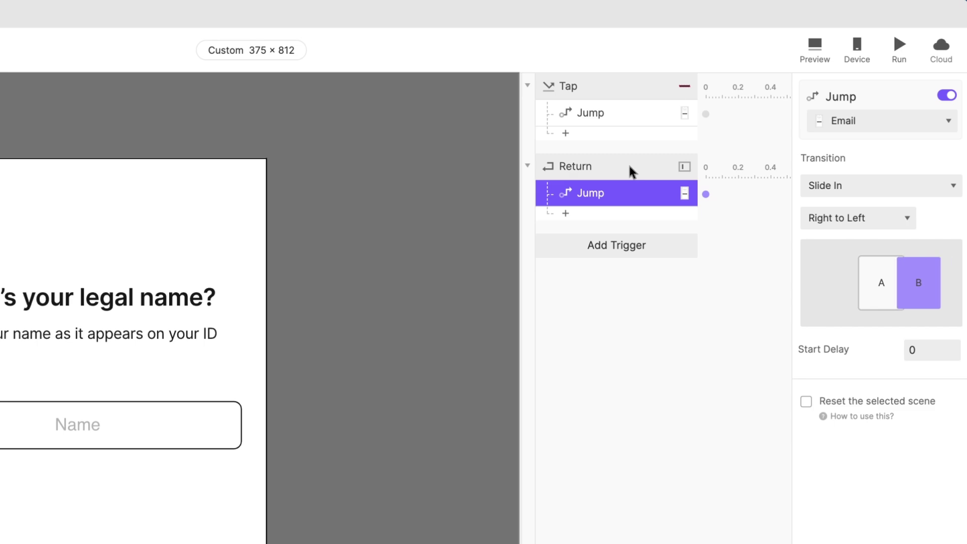
left_click(501, 378)
left_click(900, 48)
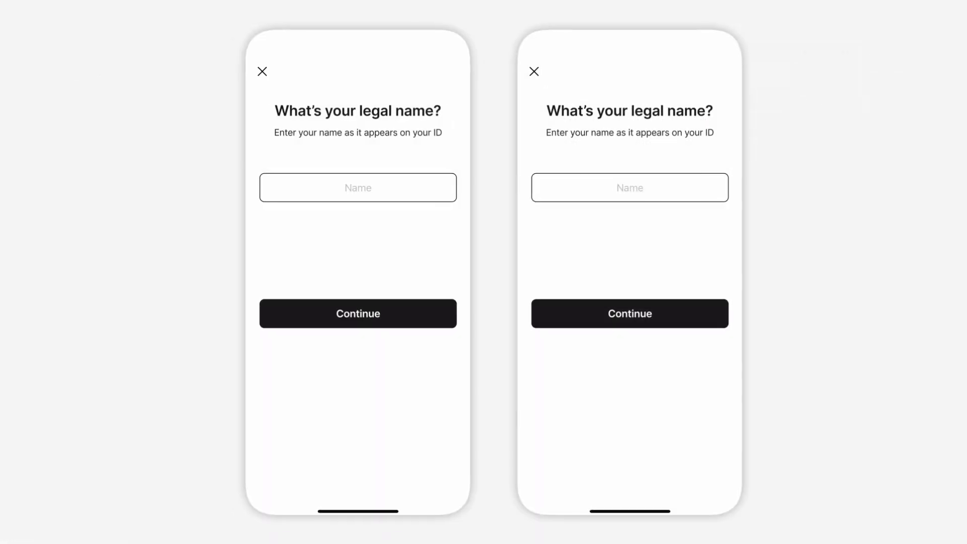
left_click(372, 185)
type("Jeff")
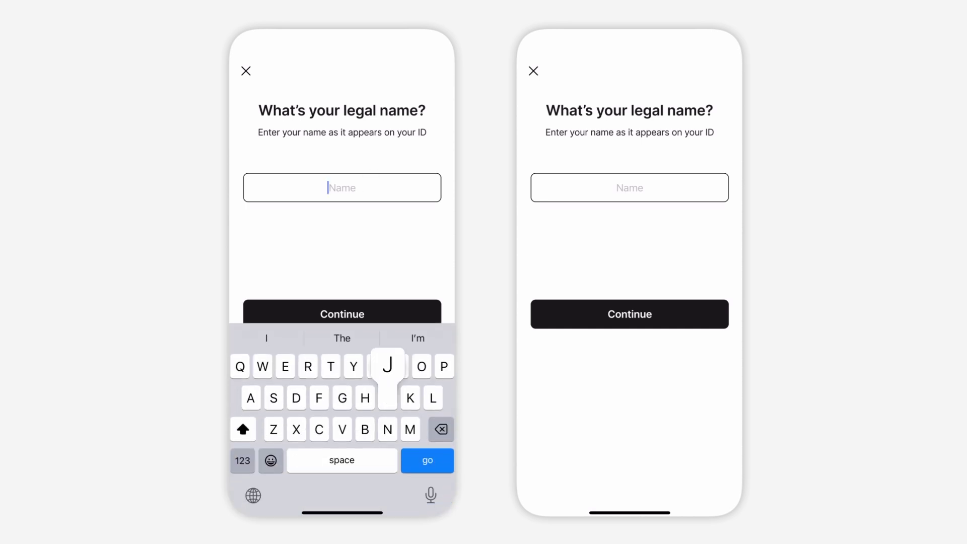
left_click(341, 313)
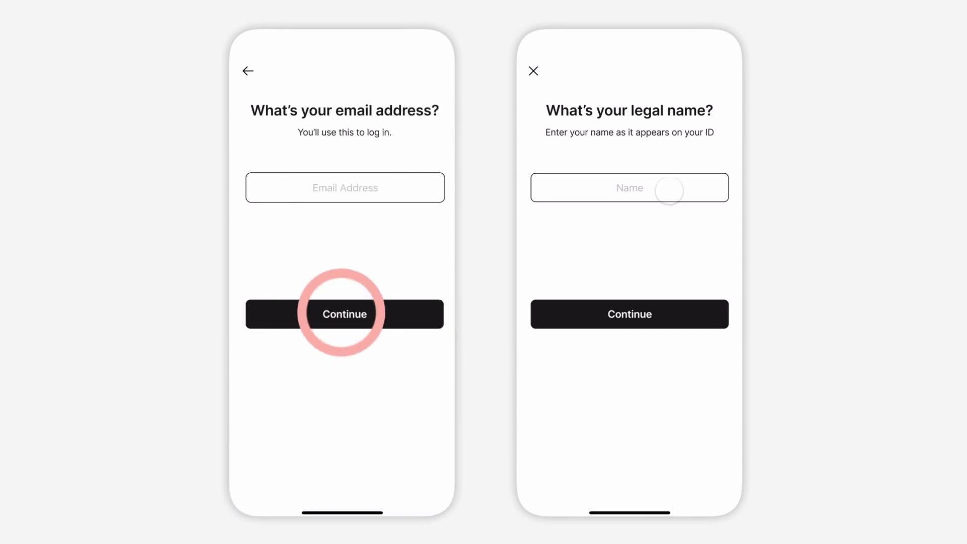
left_click(669, 188)
type("Jeff")
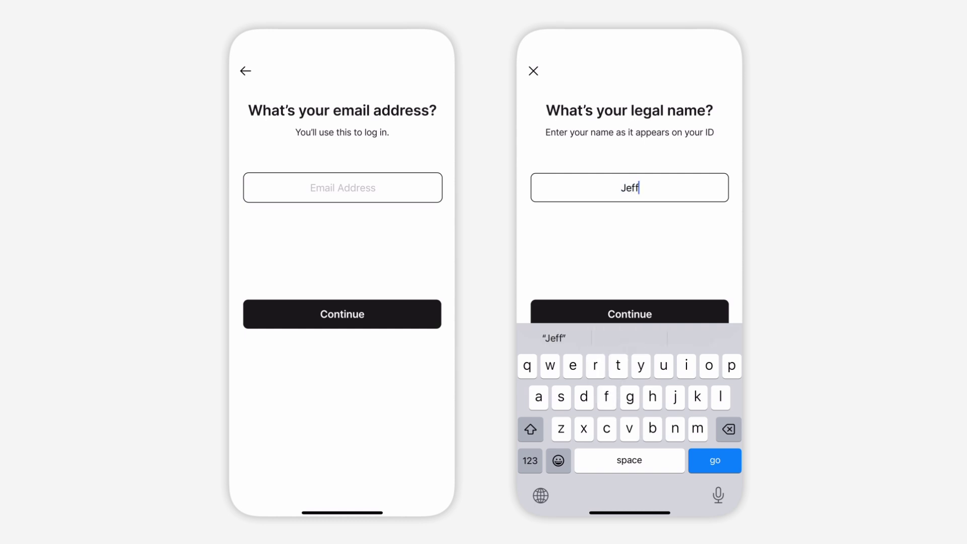
left_click(715, 461)
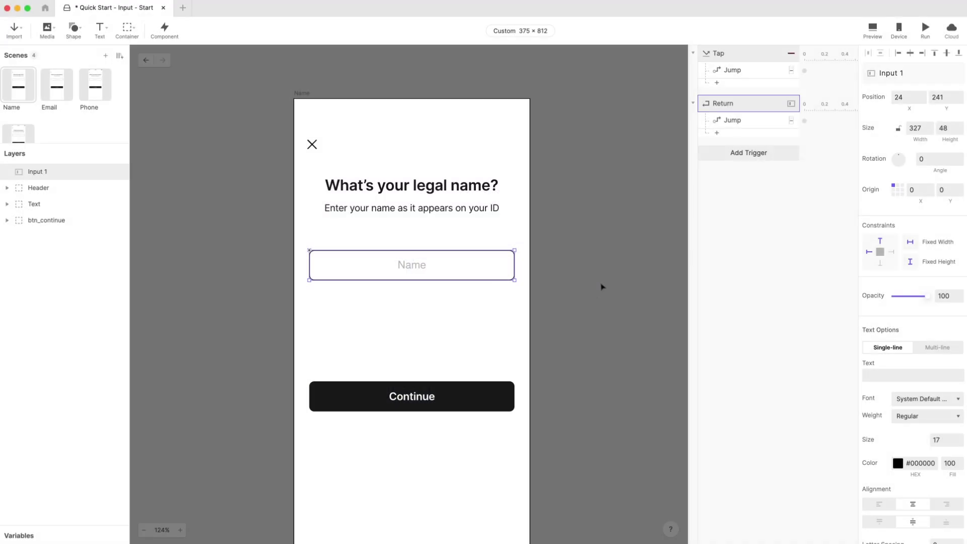
Step: Change Input 1's keyboard return key from Go to Next
left_click(544, 281)
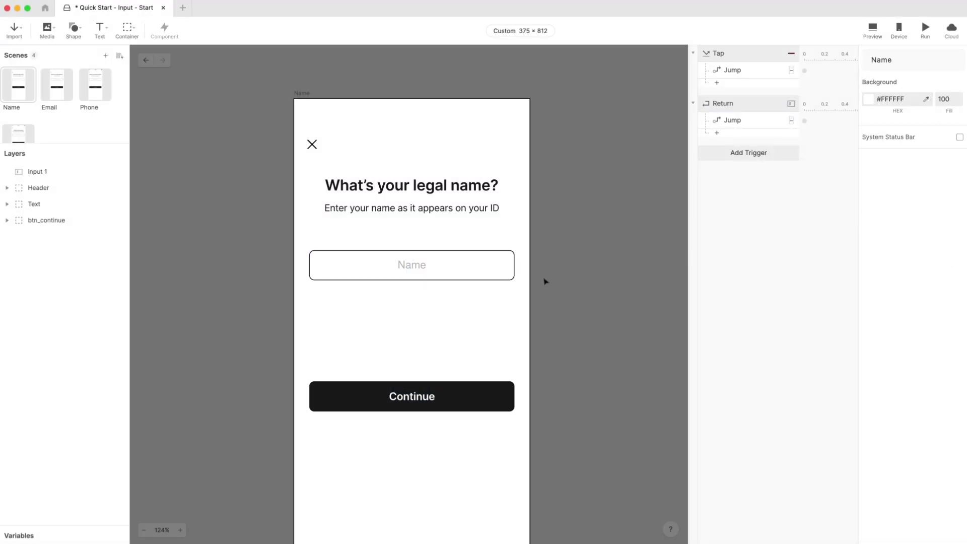
left_click(499, 274)
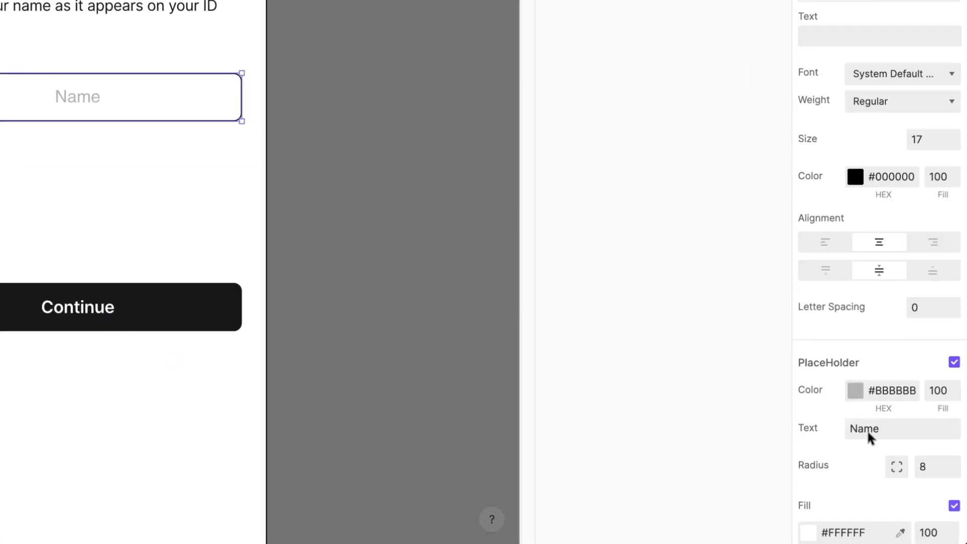
scroll(866, 429, "down", 10)
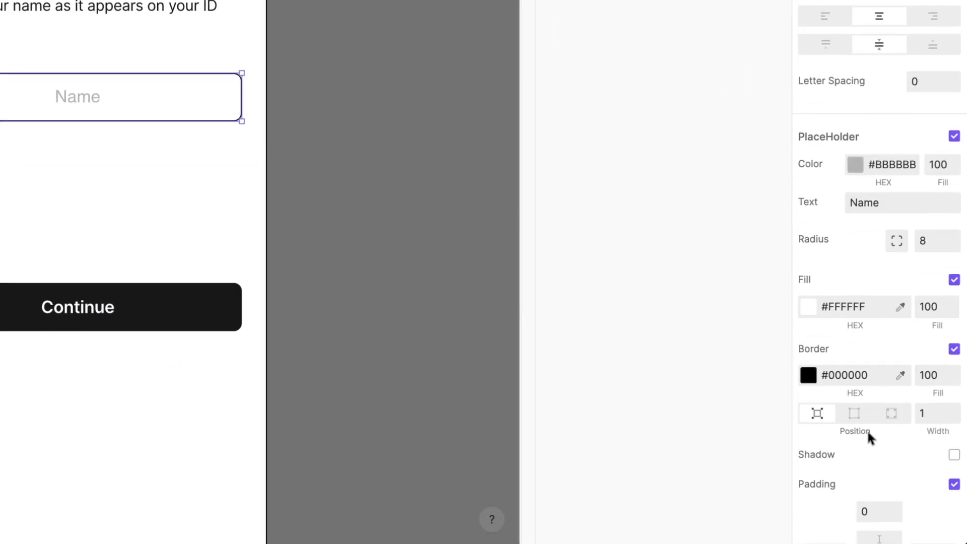
left_click(905, 281)
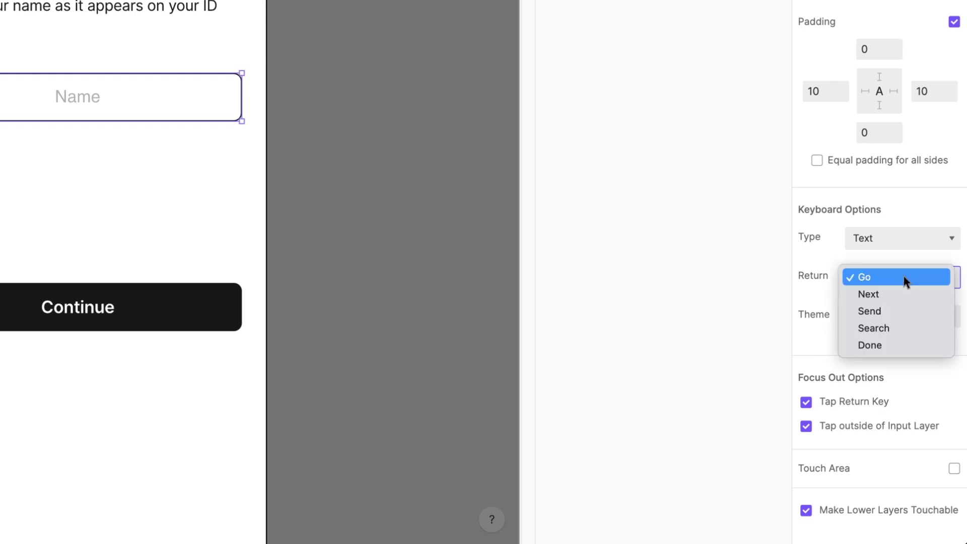
left_click(902, 294)
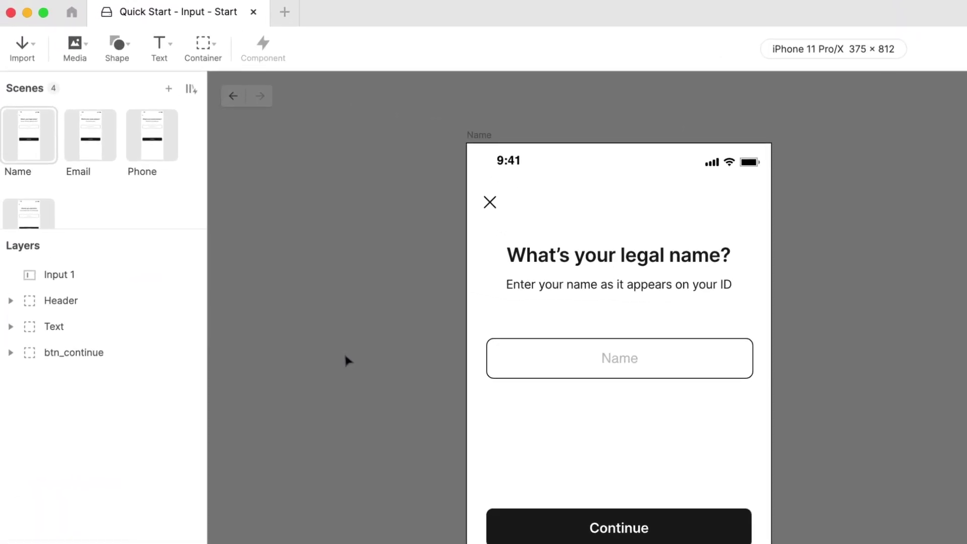
Step: Open the Email scene and type an address ending in protopie.io into its field
left_click(100, 148)
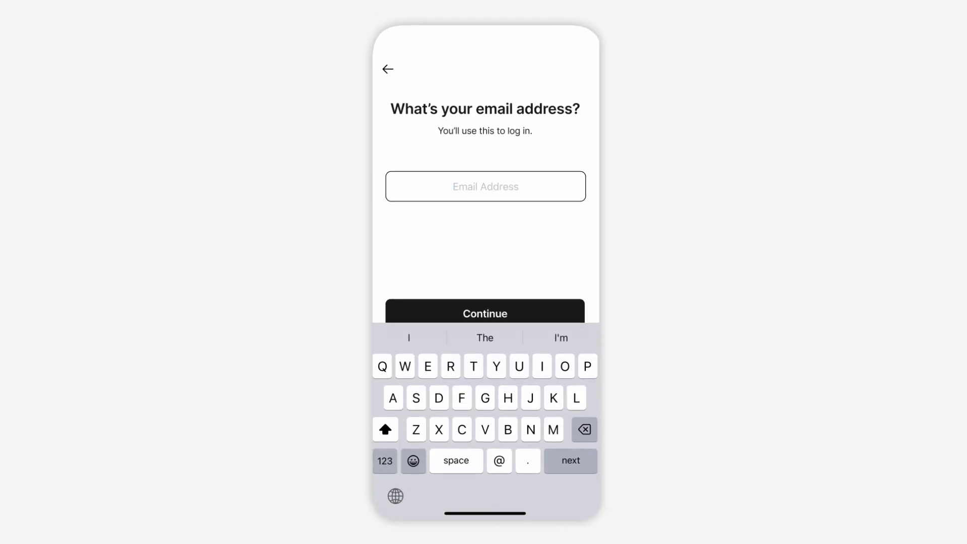
type("protopie.i")
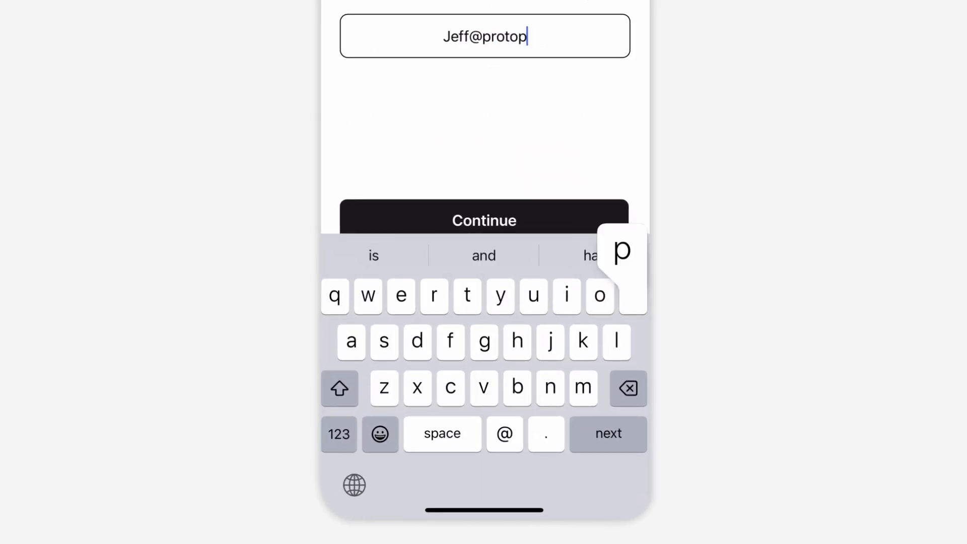
type("o")
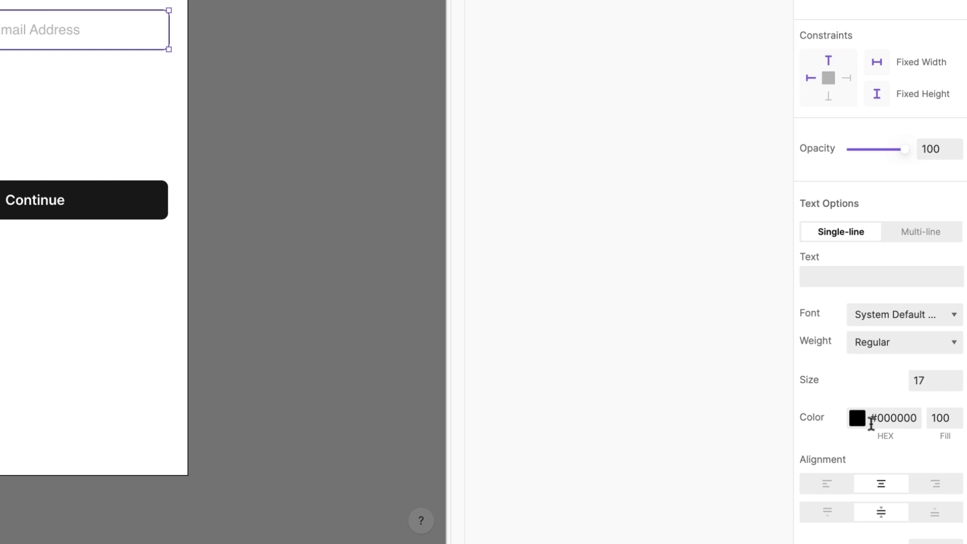
Step: Set the email input's keyboard type to Email
scroll(871, 425, "down", 10)
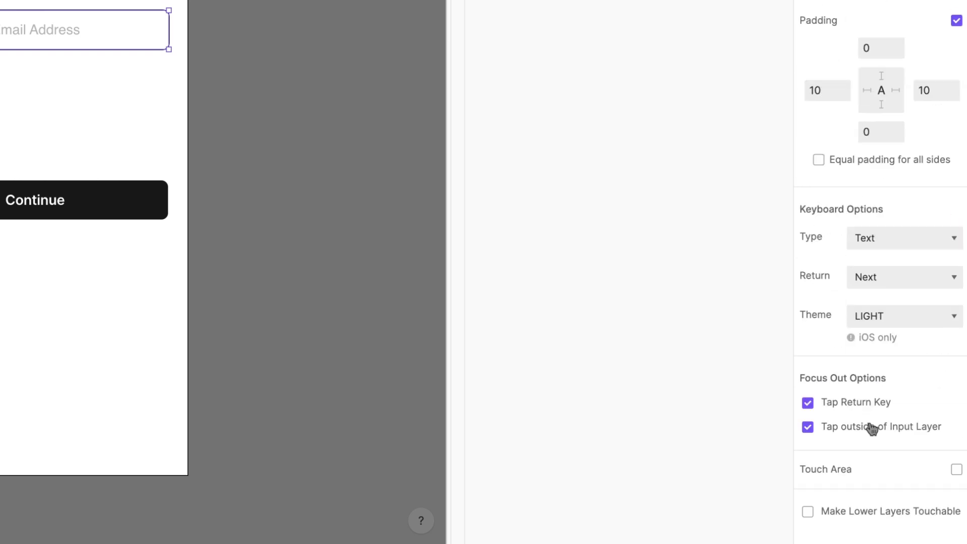
left_click(910, 244)
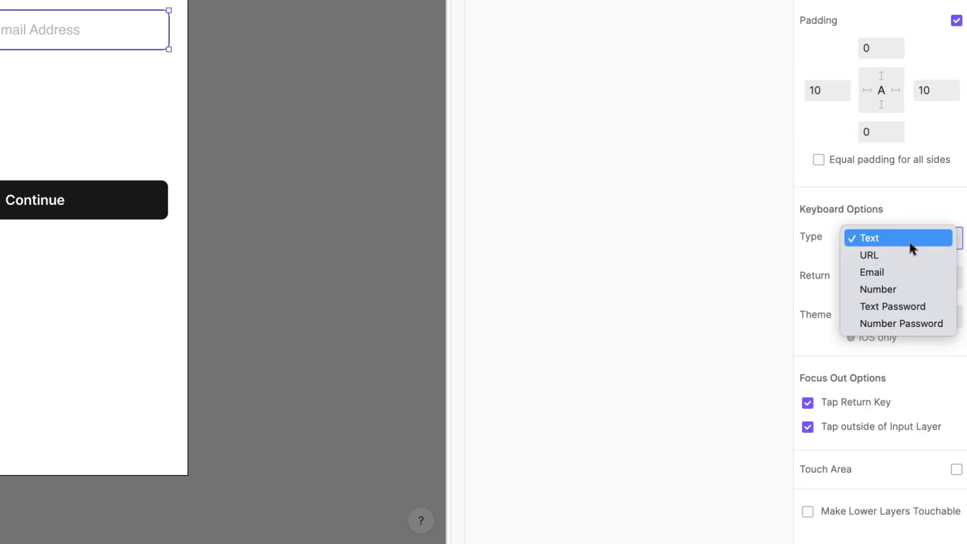
left_click(912, 273)
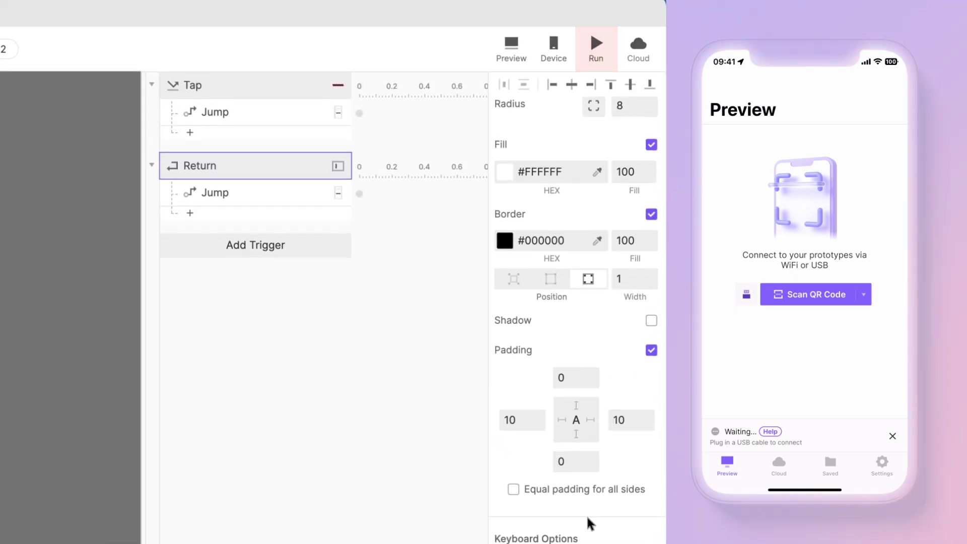
Step: Preview the Email scene and enter a sample email address to check the email keyboard
left_click(598, 48)
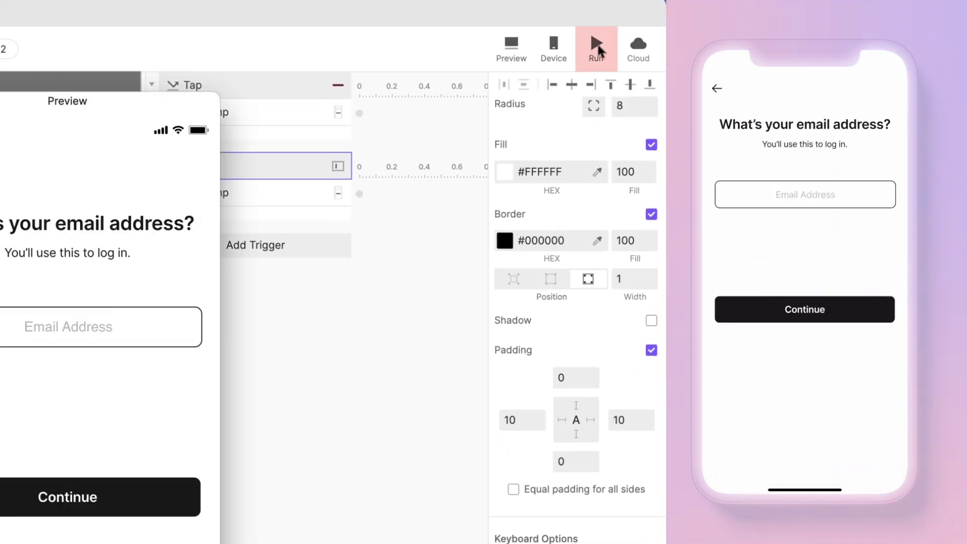
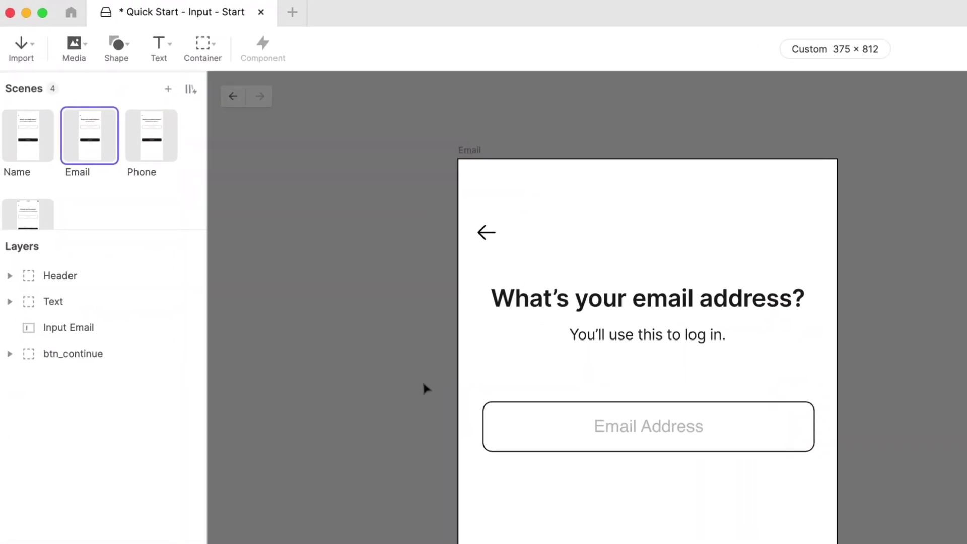
Step: Switch the Phone scene's Input Phone field to the Number keyboard and test it by entering 123456789
left_click(164, 147)
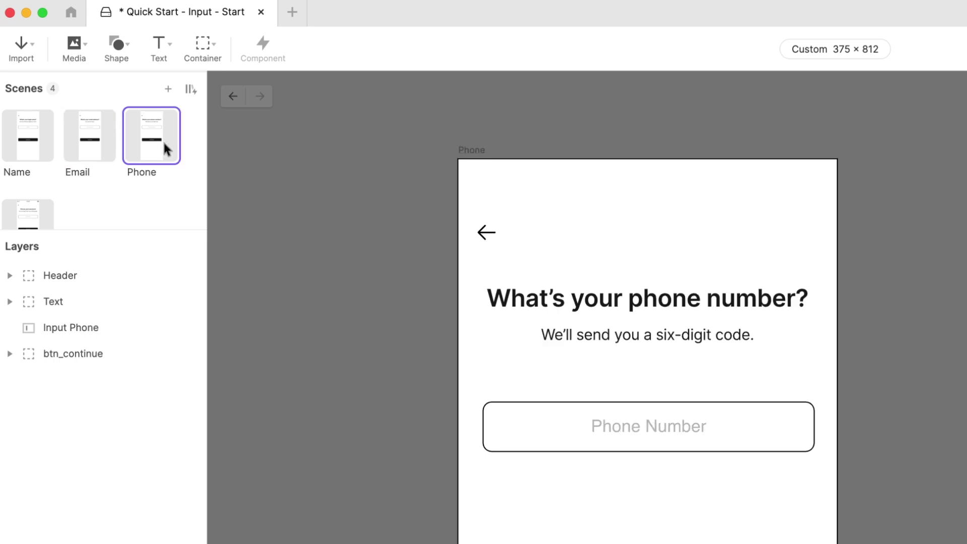
left_click(564, 422)
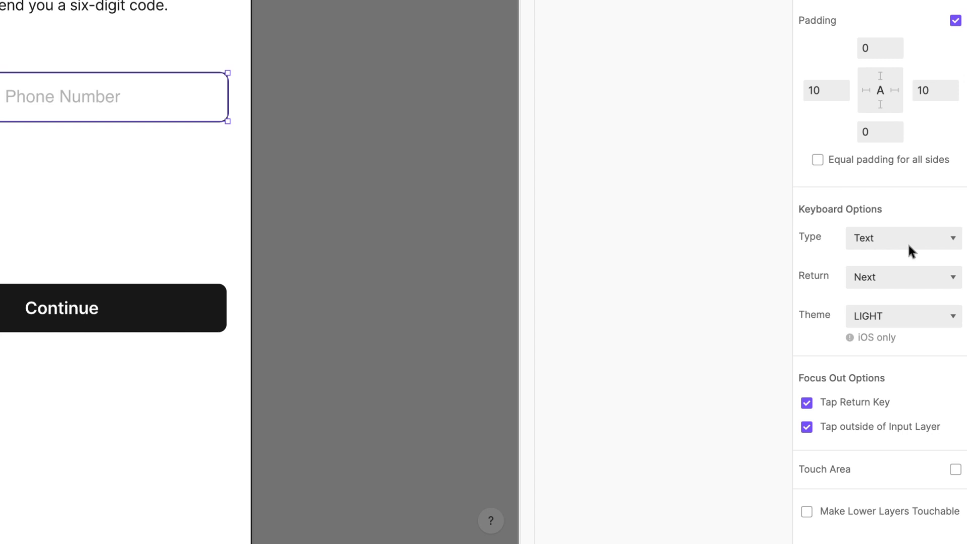
left_click(908, 242)
left_click(900, 288)
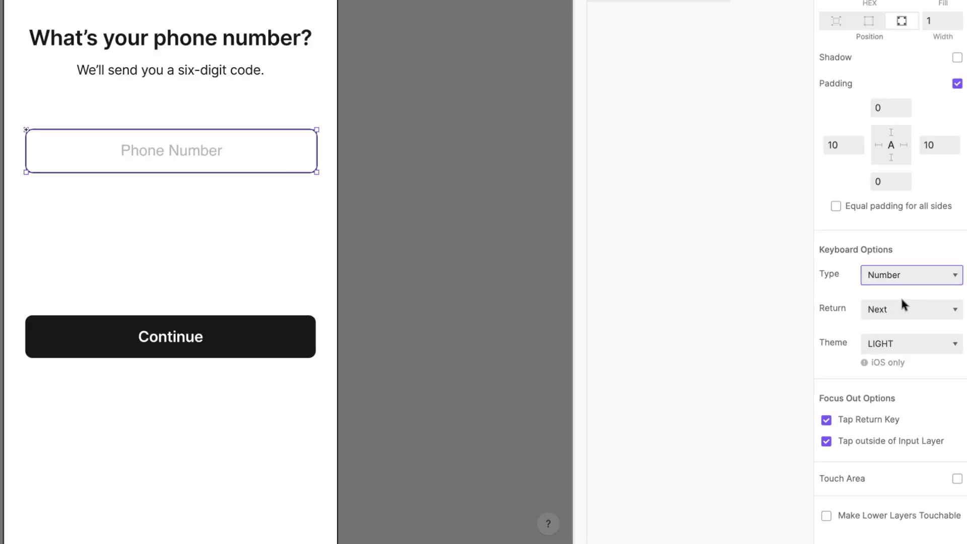
left_click(922, 31)
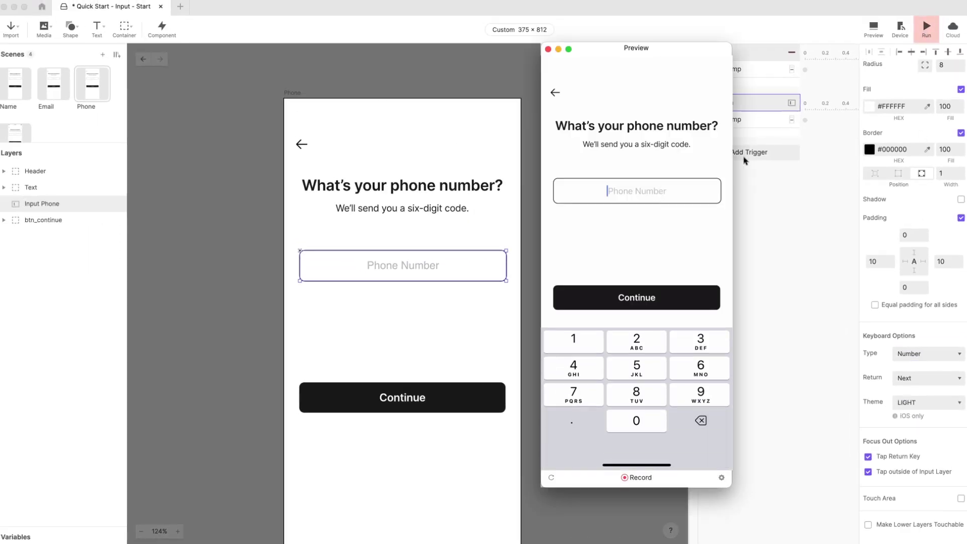
type("123456789")
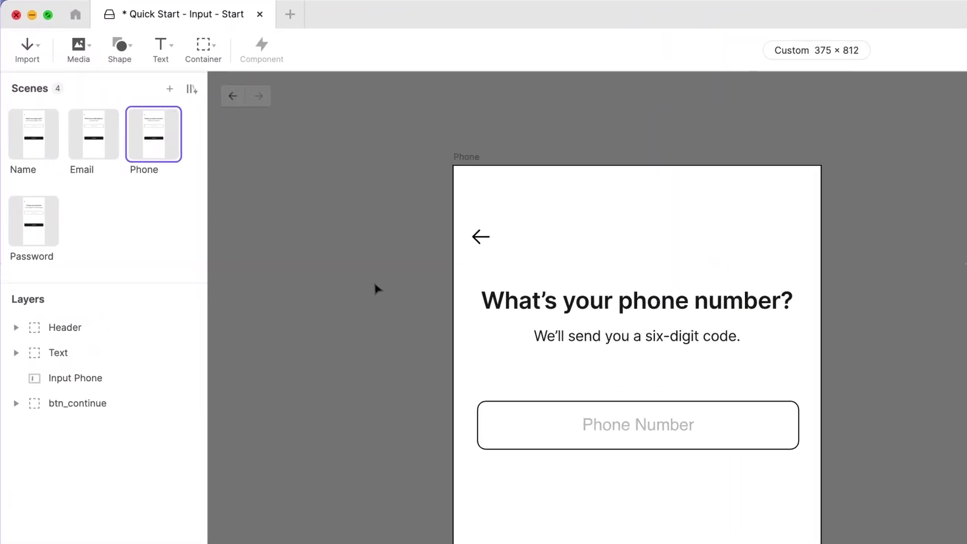
Step: Give the Password scene's Input Password field the Text Password keyboard type and run the preview
left_click(55, 242)
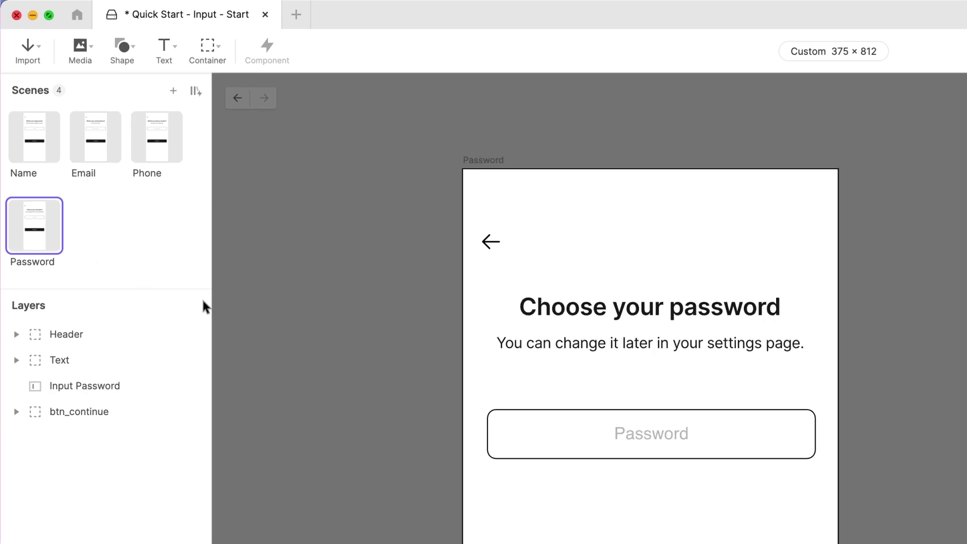
left_click(564, 433)
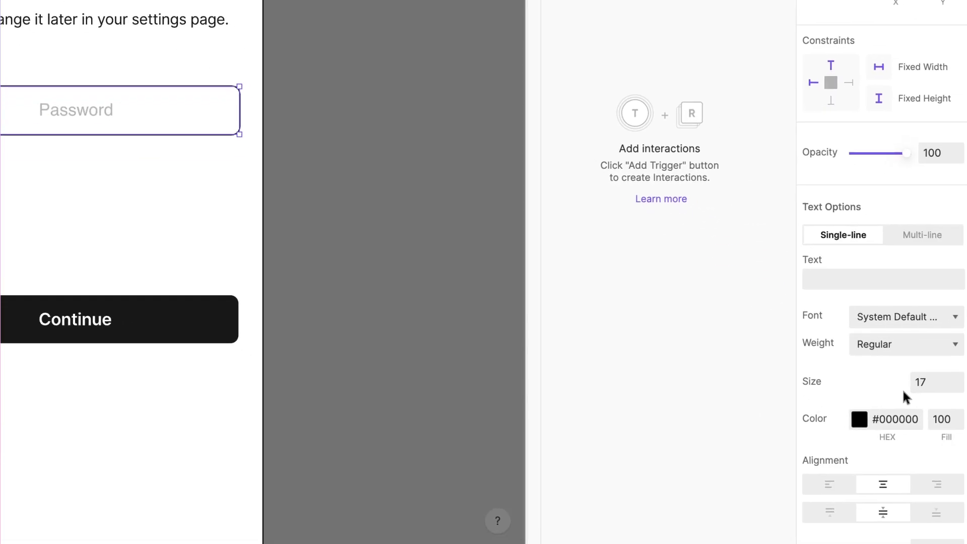
scroll(902, 395, "down", 10)
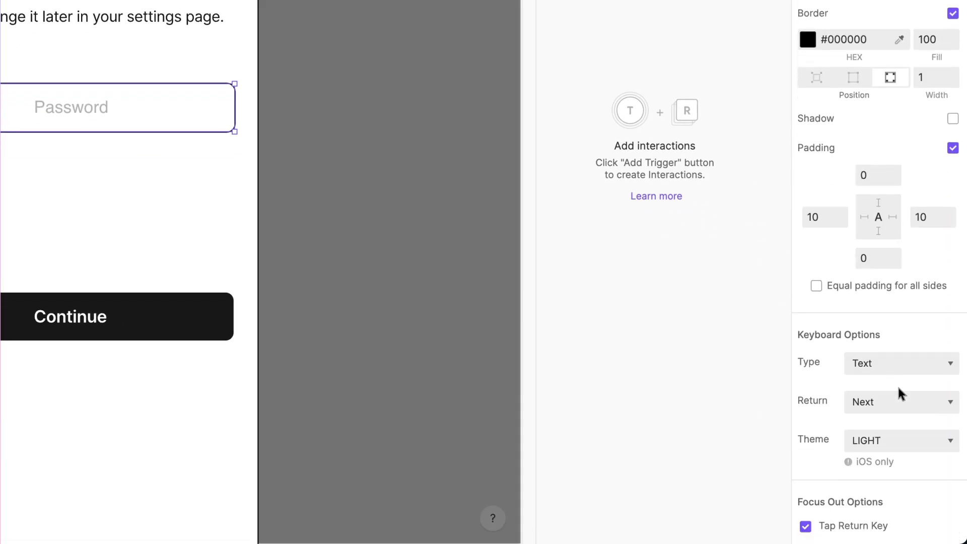
left_click(900, 373)
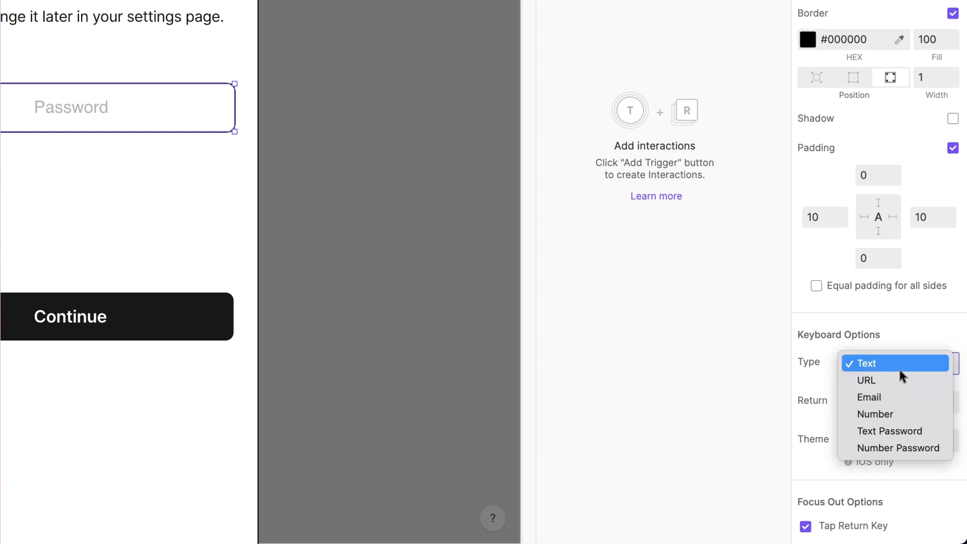
left_click(913, 428)
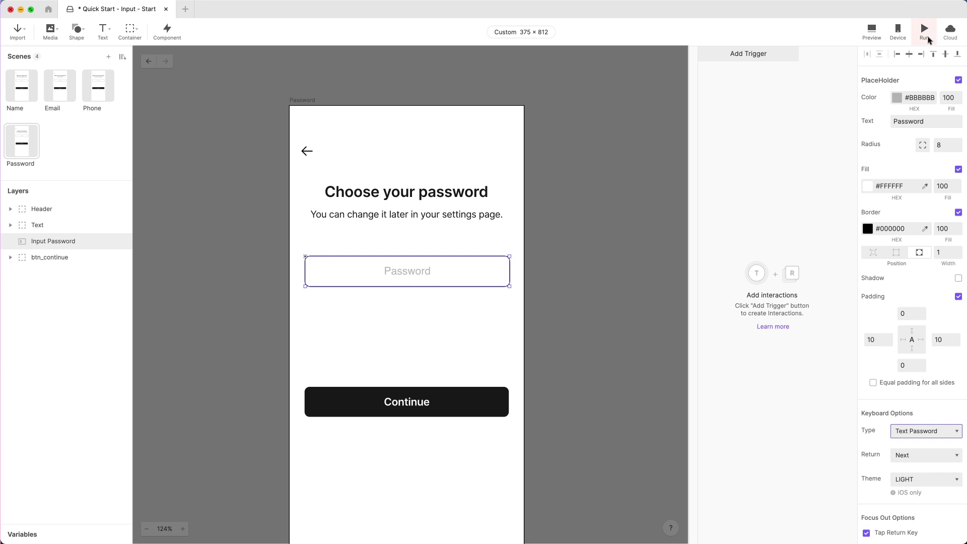
left_click(924, 30)
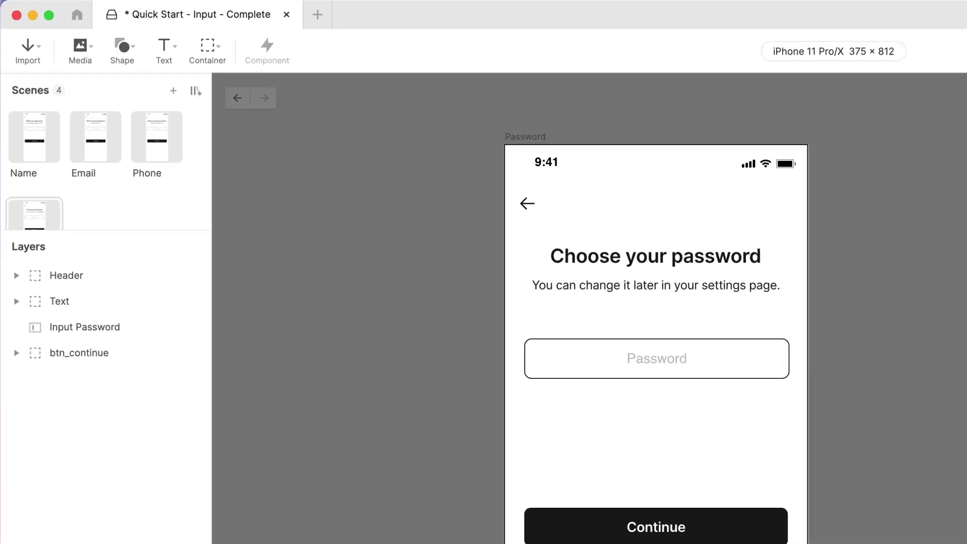
Step: Start the preview from the Name scene and enter a sample first name
left_click(22, 154)
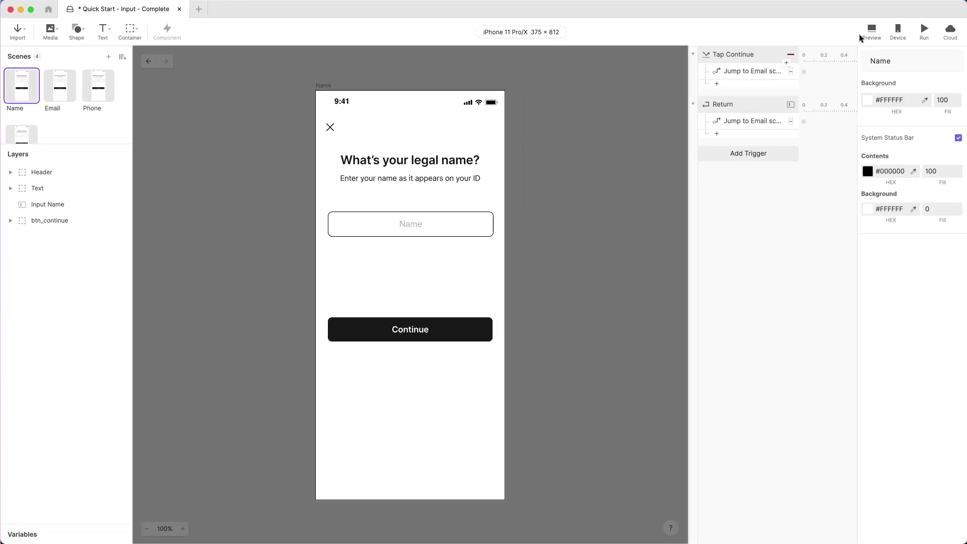
left_click(920, 37)
left_click(554, 212)
type("Je")
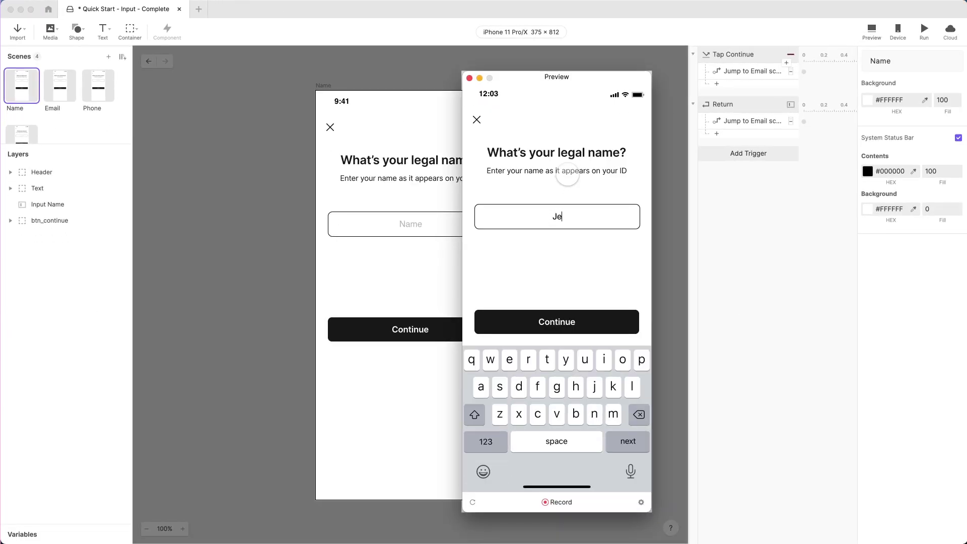
type("ff")
Step: Continue to the Email screen and enter a sample email address in the Email Address field
left_click(559, 321)
left_click(558, 216)
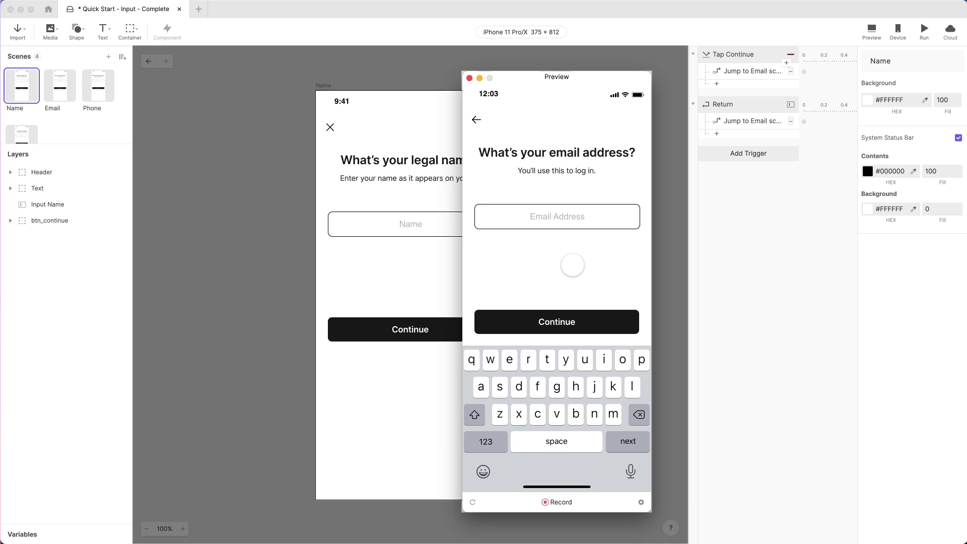
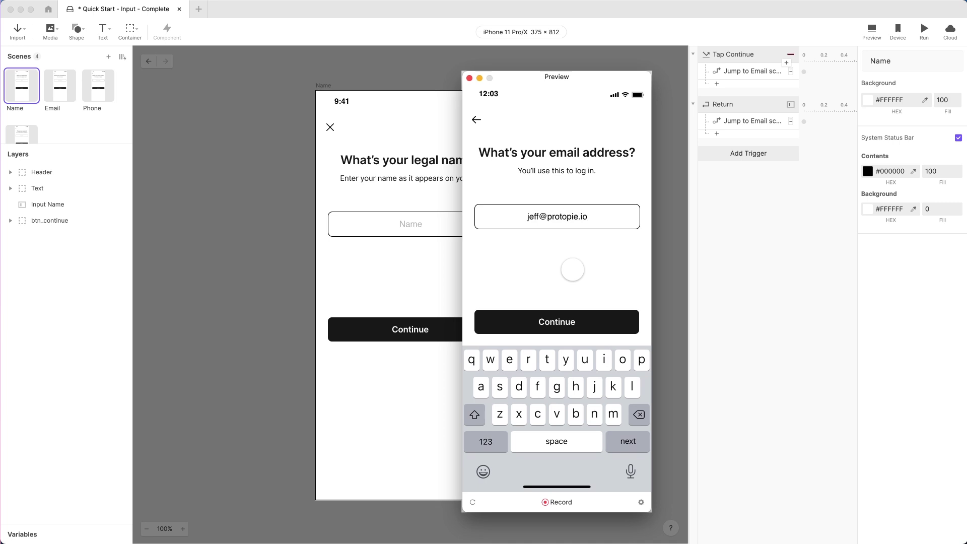